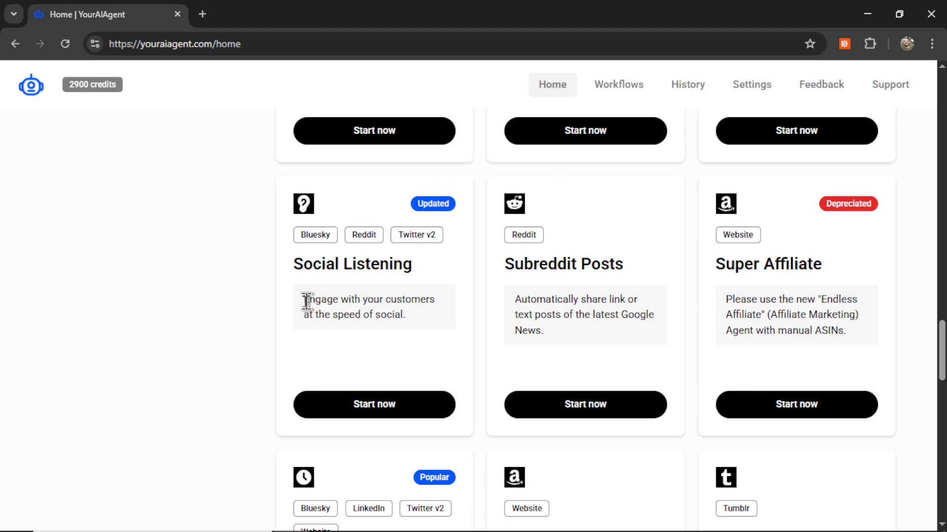
Highlight the Social Listening card's description text on the YourAIAgent home page
left_click_drag(305, 299, 412, 323)
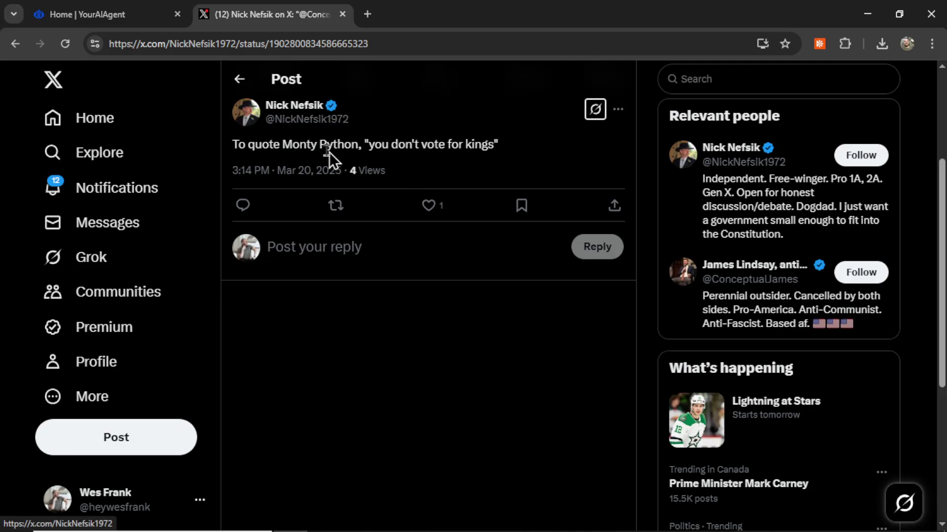
Highlight 'Python' in the Monty Python post and scroll through the Latest python results
left_click_drag(318, 144, 359, 147)
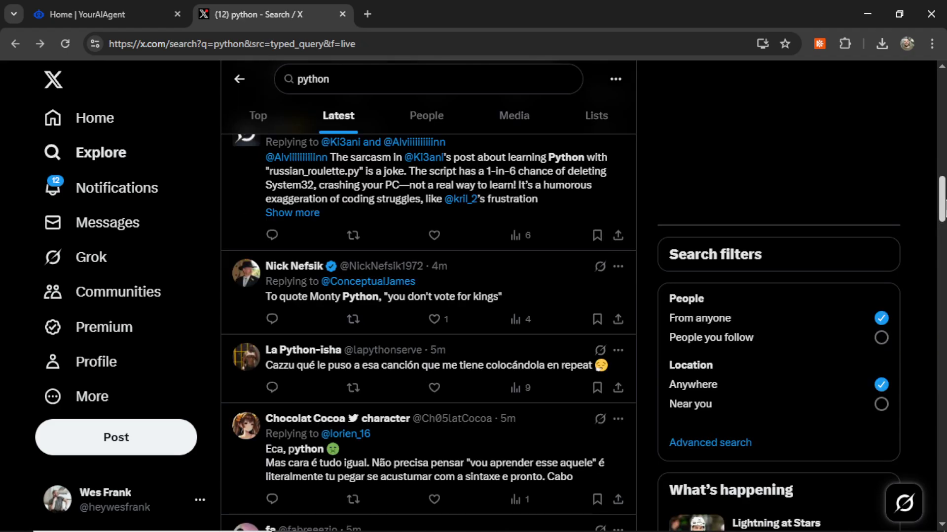
left_click_drag(942, 203, 943, 325)
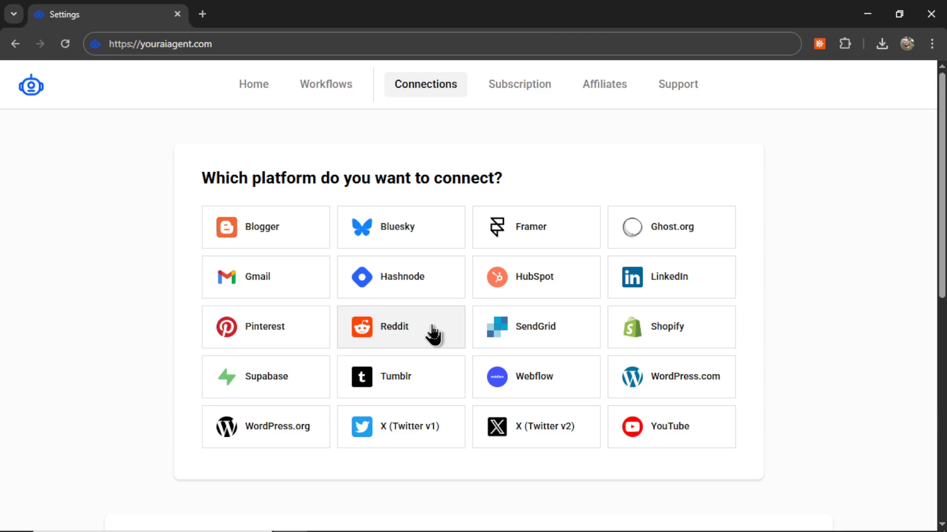
Connect a Bluesky account named 'My Bluesky Account' with its username and password
left_click(433, 243)
scroll(640, 307, "down", 1)
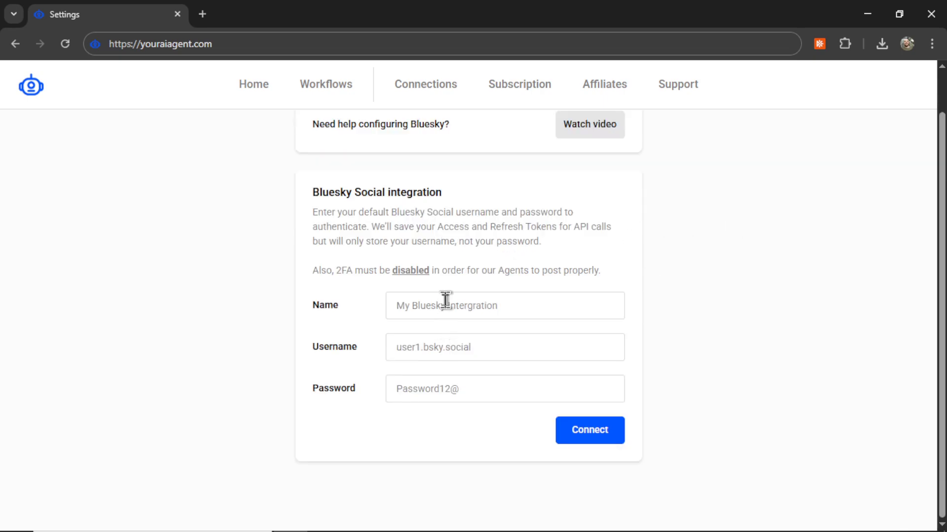
type("My Bluesky Account")
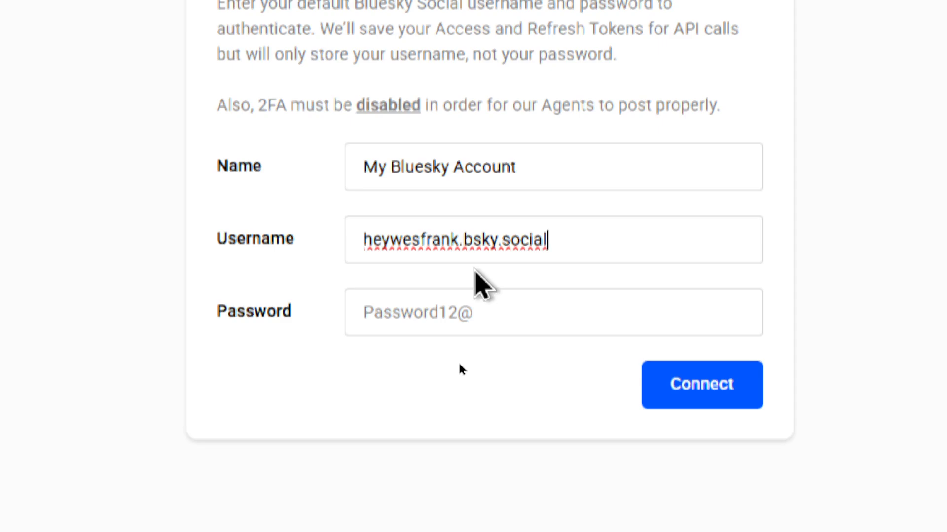
left_click_drag(474, 269, 448, 269)
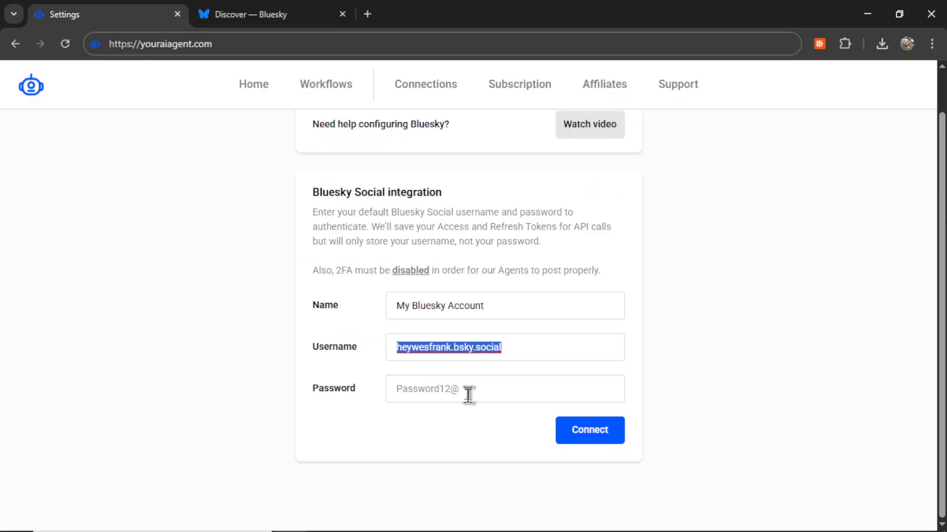
left_click(574, 440)
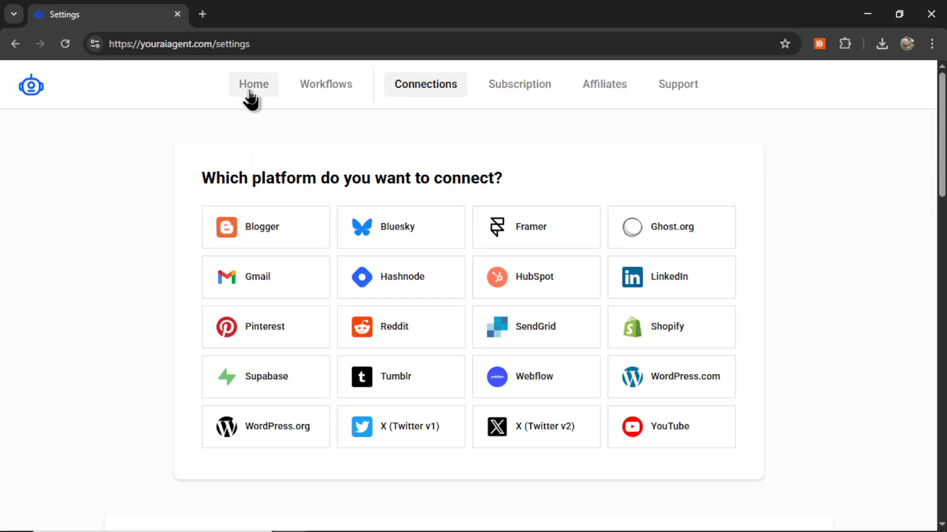
Return to the agents list and start setting up the Social Listening agent
left_click(251, 94)
scroll(474, 296, "down", 10)
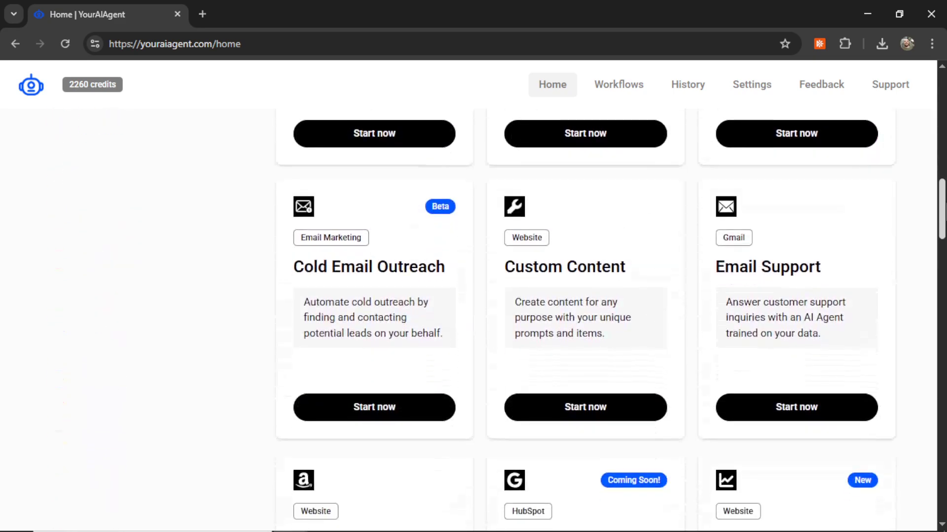
scroll(399, 379, "down", 15)
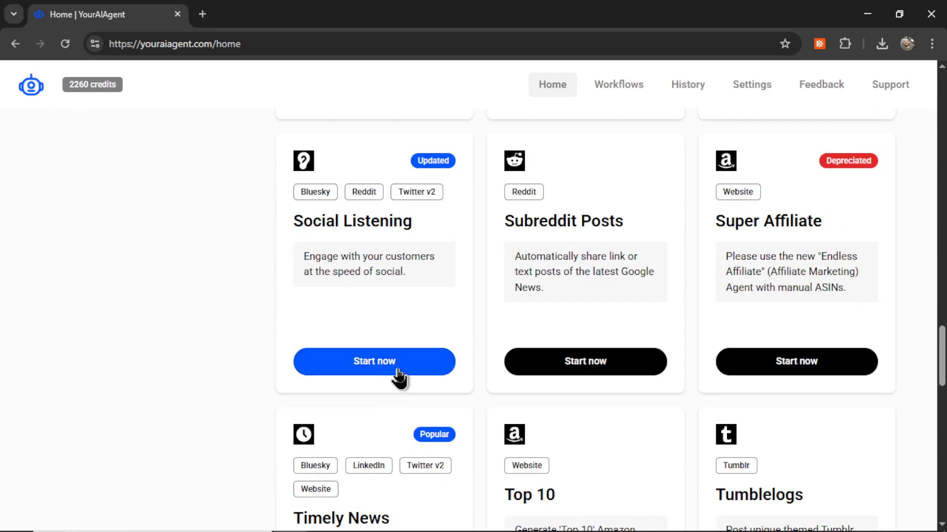
left_click(397, 370)
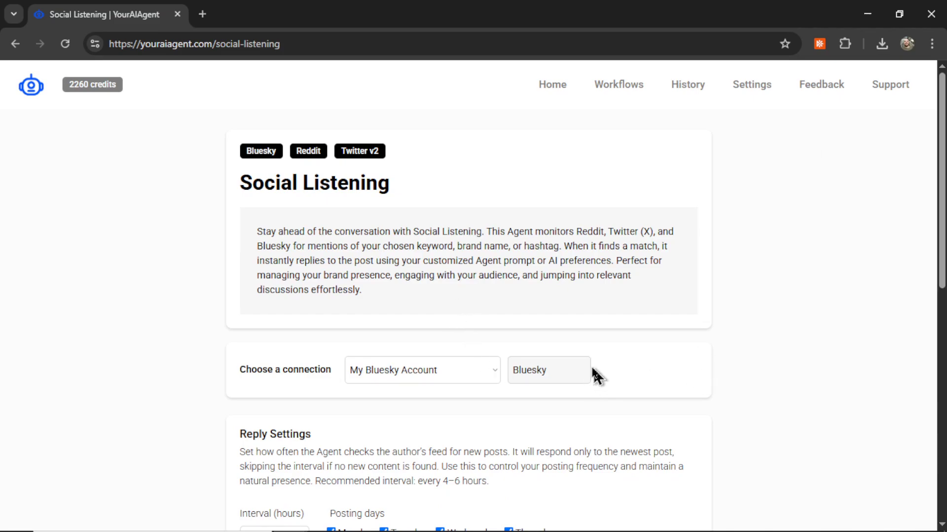
Change the Reply Settings interval from 6 to 4 hours, following the 4–6 hour guidance
scroll(596, 376, "down", 5)
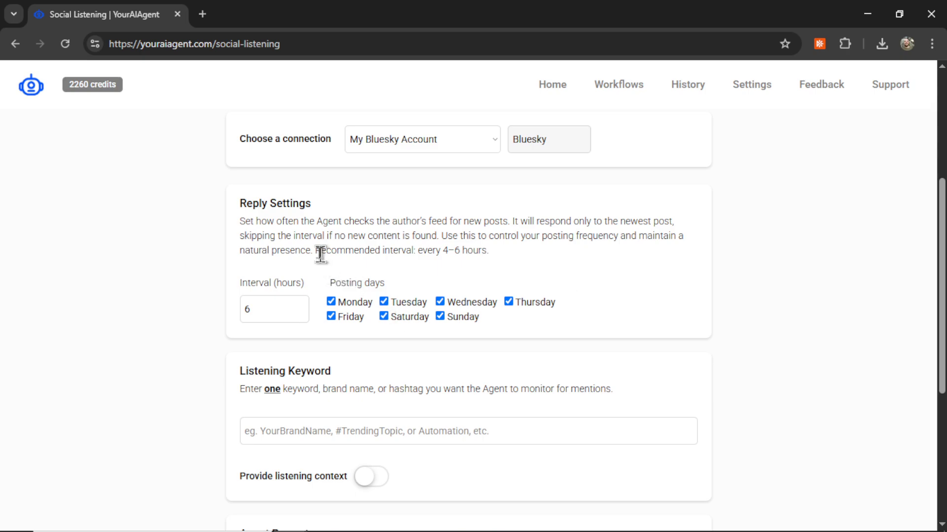
left_click_drag(317, 250, 471, 261)
double_click(260, 306)
type("4")
scroll(552, 370, "down", 3)
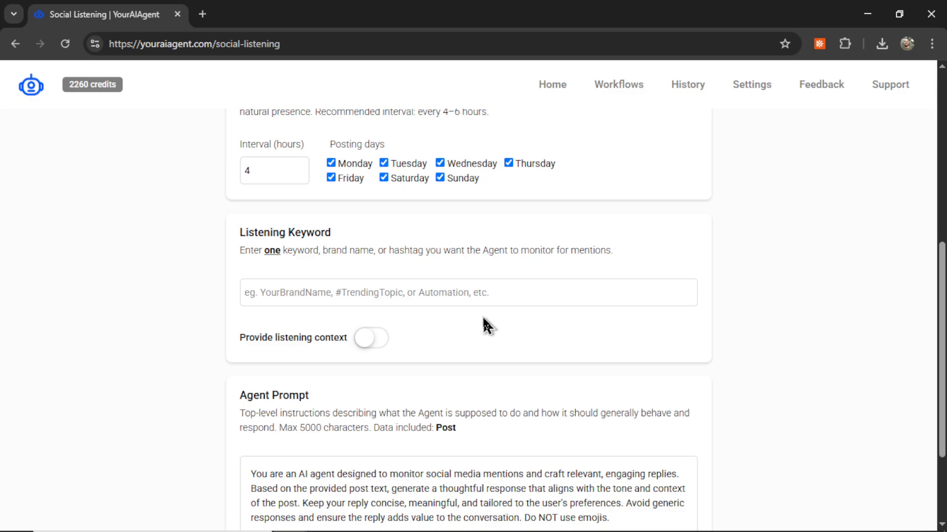
Set the listening keyword to python, enable listening context, and append 'or Monty Python.'
left_click(414, 292)
type("python")
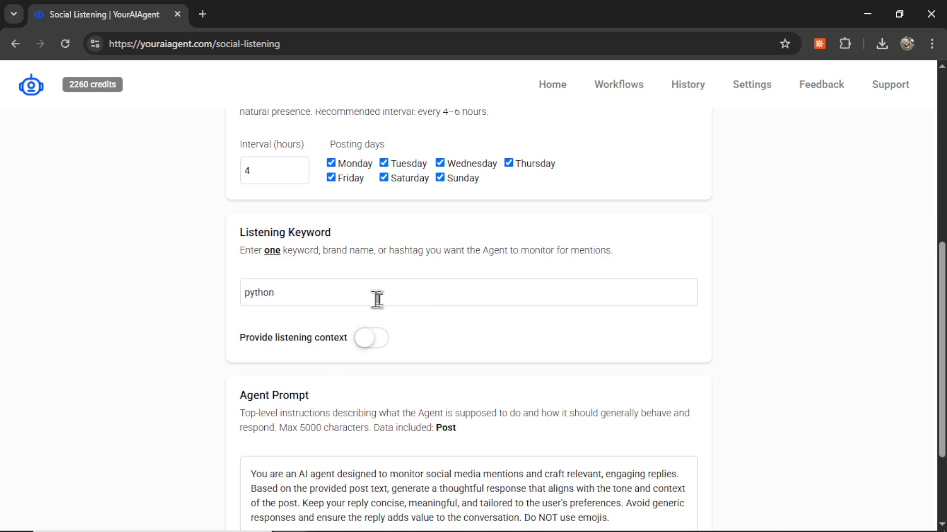
left_click_drag(242, 338, 349, 337)
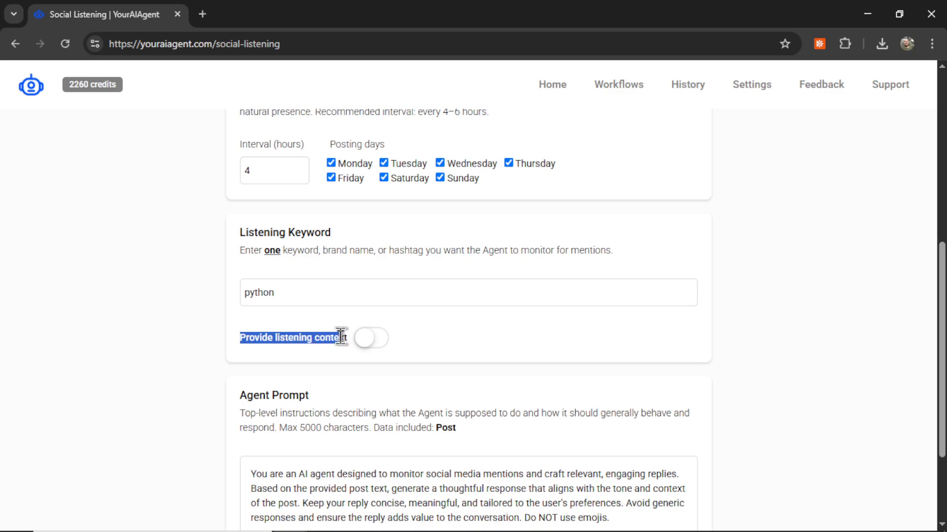
left_click(373, 340)
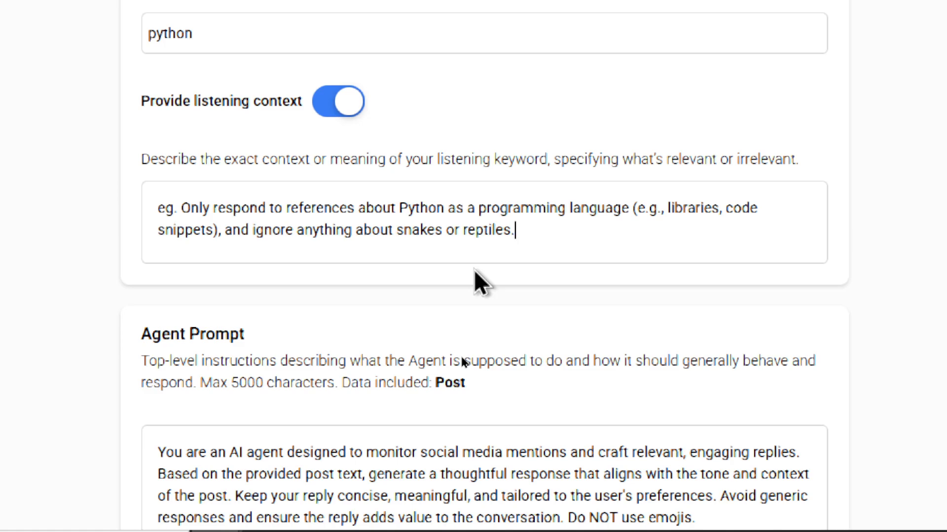
key("BackSpace")
type("or Monty Pyth")
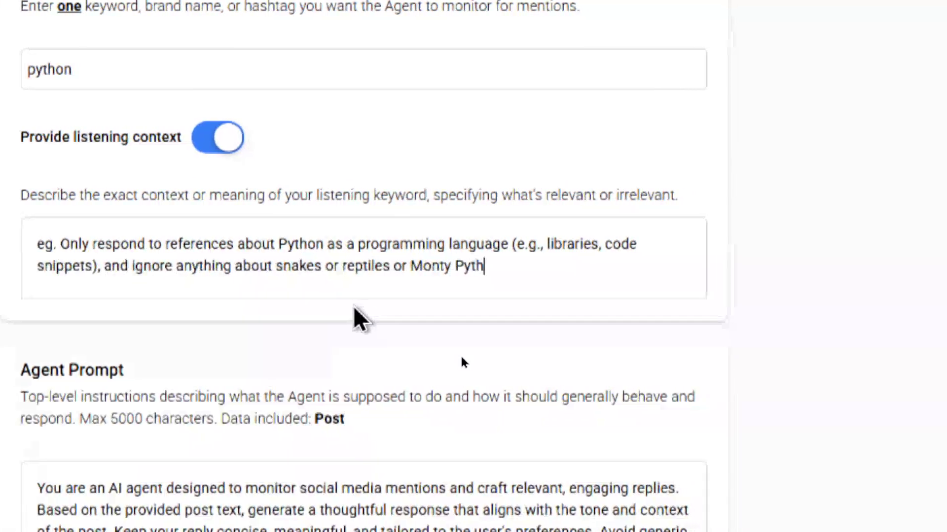
type("on")
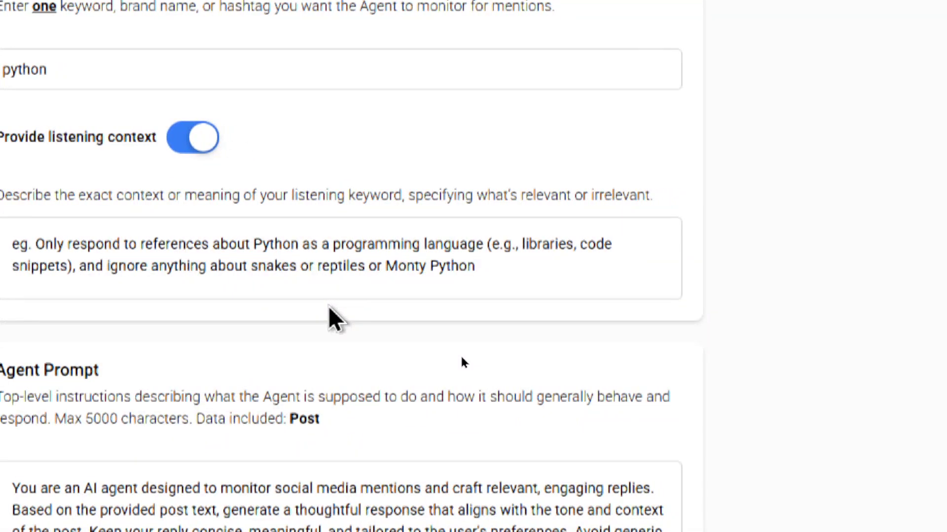
type(".")
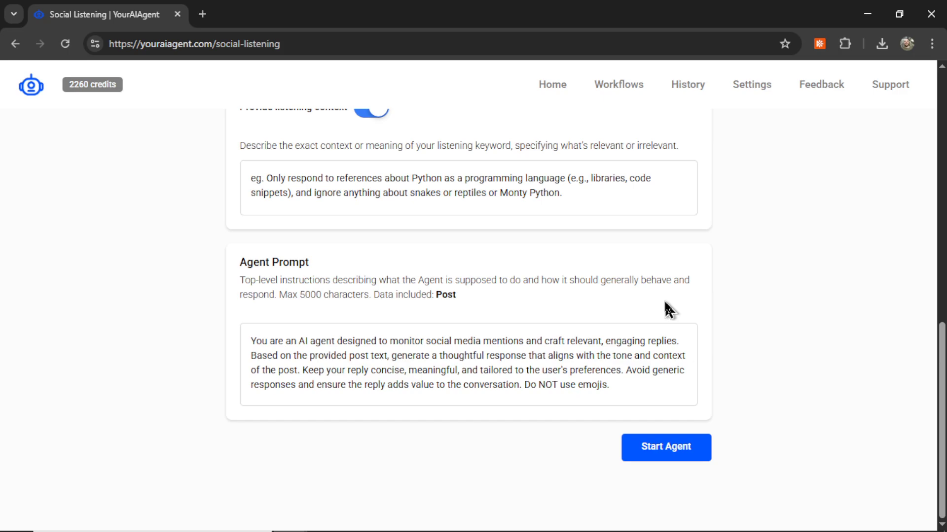
Review the Agent Prompt's 5000-character limit on the Social Listening form
left_click_drag(279, 294, 369, 295)
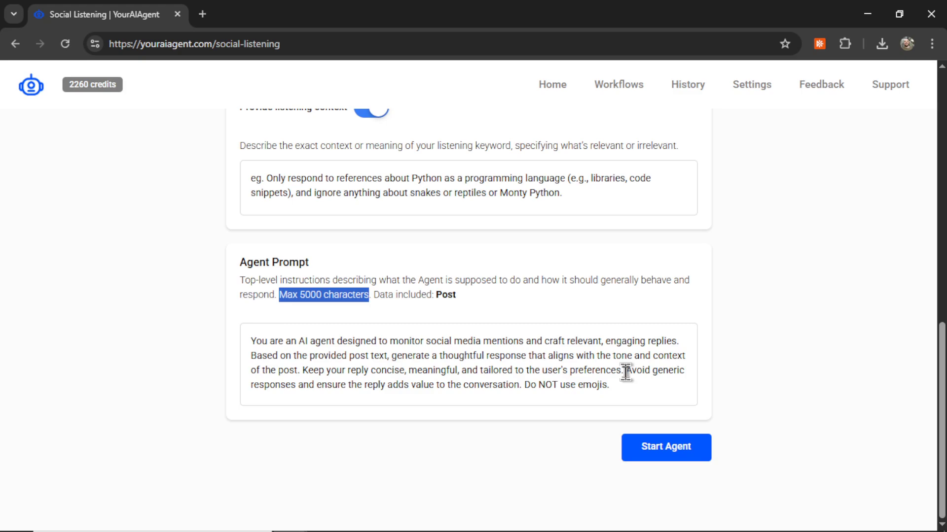
left_click(468, 316)
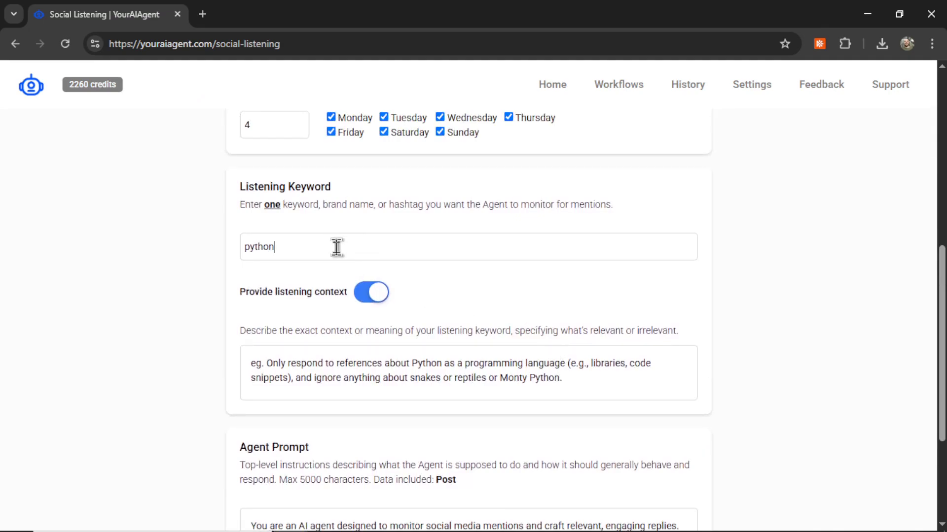
scroll(596, 329, "down", 1)
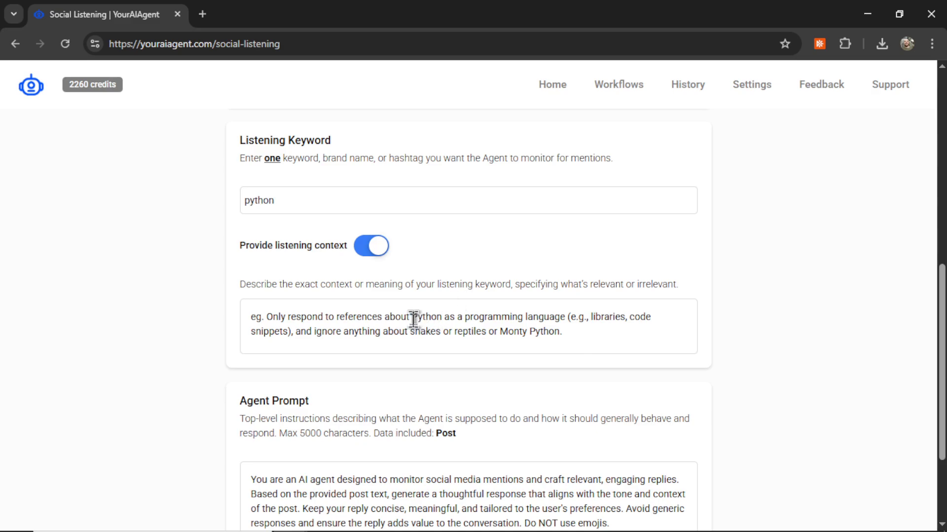
left_click_drag(412, 316, 442, 317)
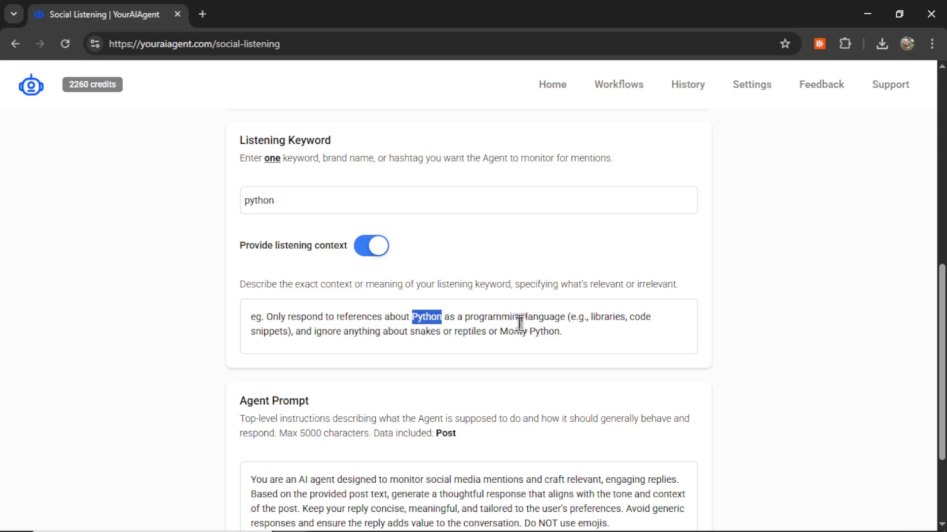
left_click(592, 338)
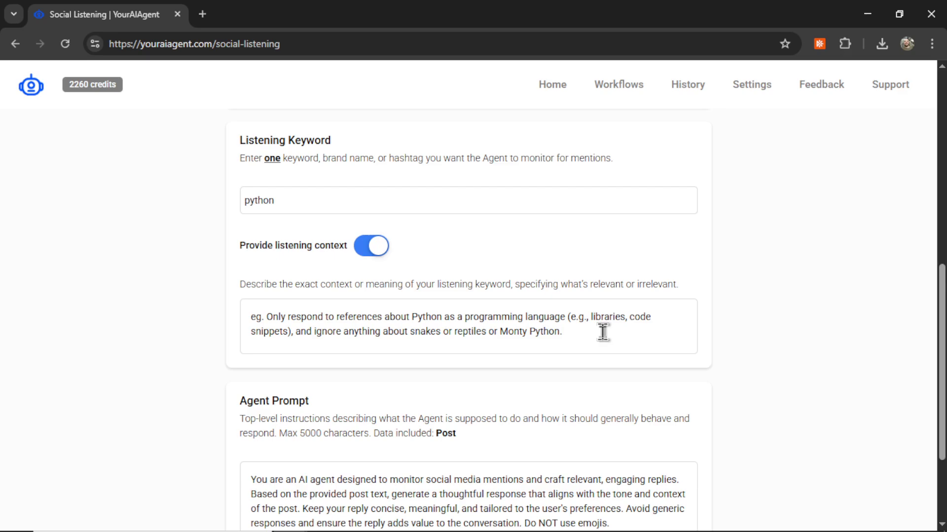
Launch the python listening agent with Start Agent
scroll(602, 331, "down", 3)
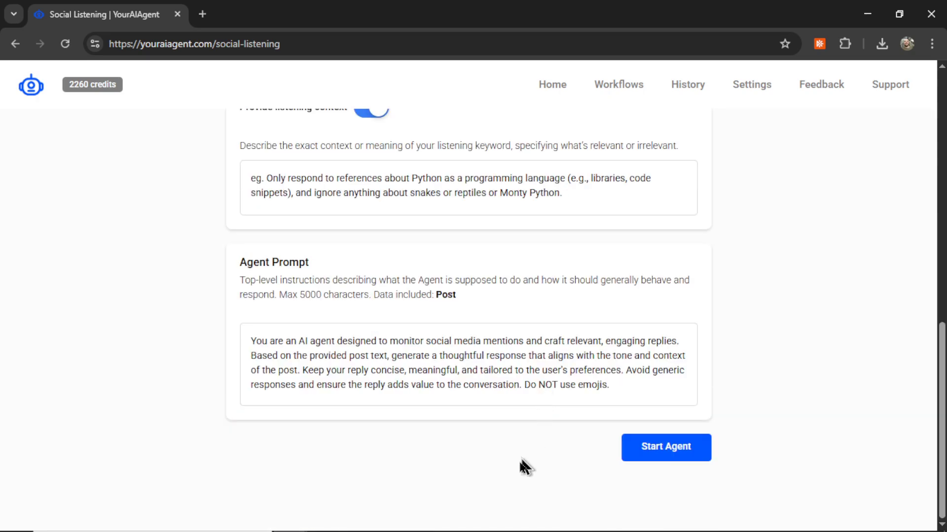
left_click(672, 452)
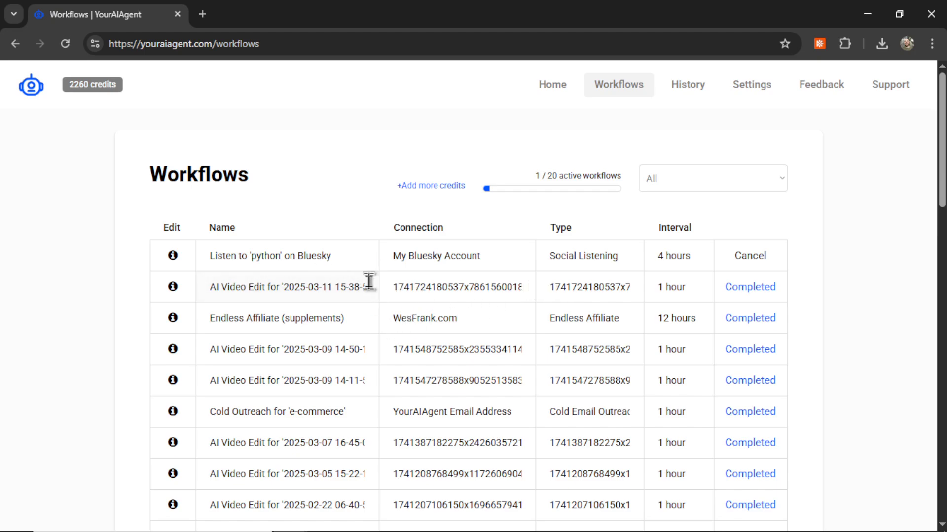
Open the 'Listen to python on Bluesky' details and inspect the reply and true context match
left_click(173, 256)
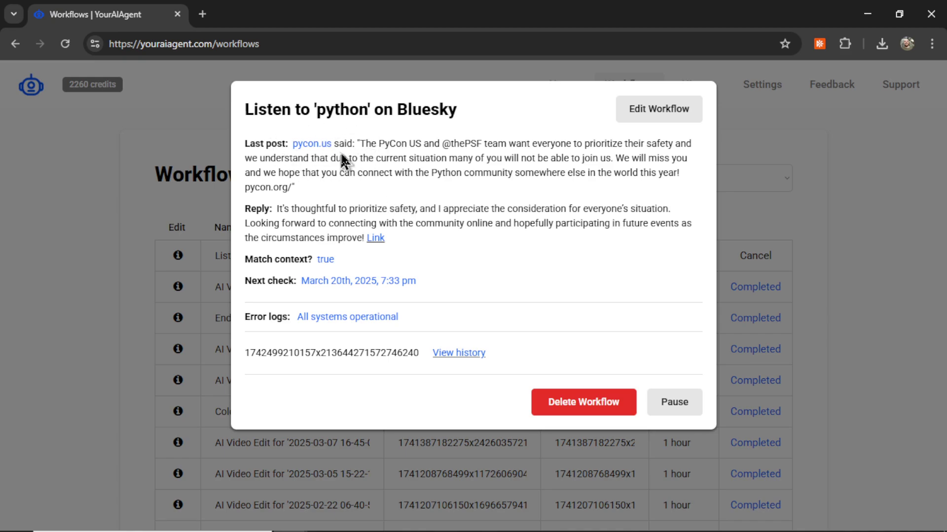
left_click_drag(245, 209, 270, 209)
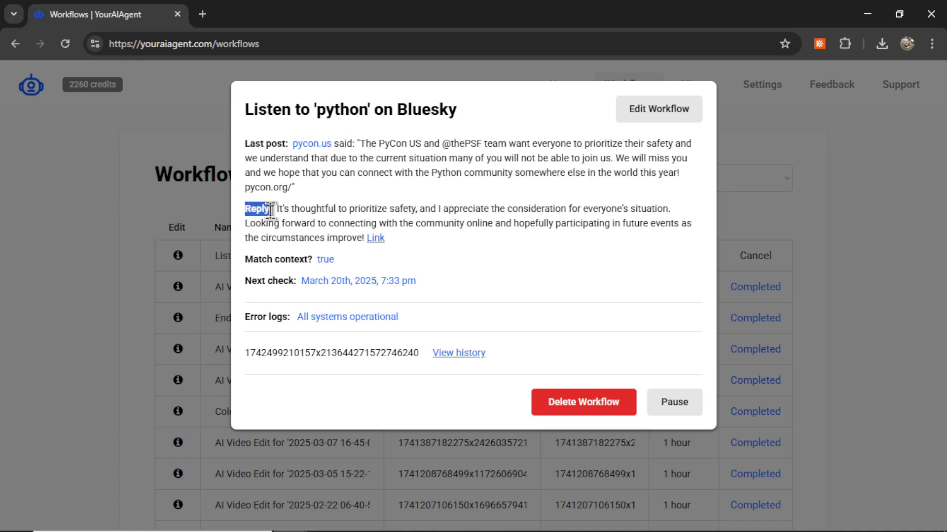
left_click(341, 261)
left_click_drag(341, 258, 410, 280)
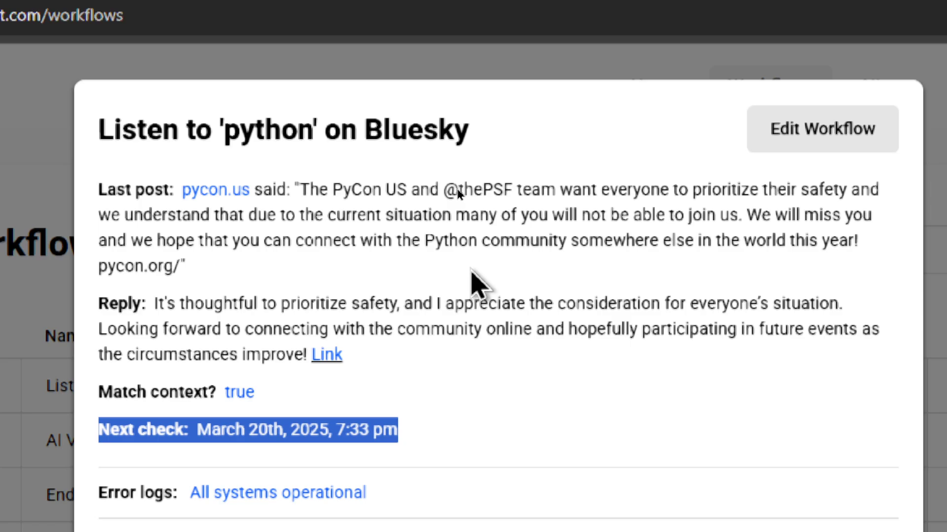
Recheck the true match and reply text, then open the posted reply on Bluesky
left_click(274, 410)
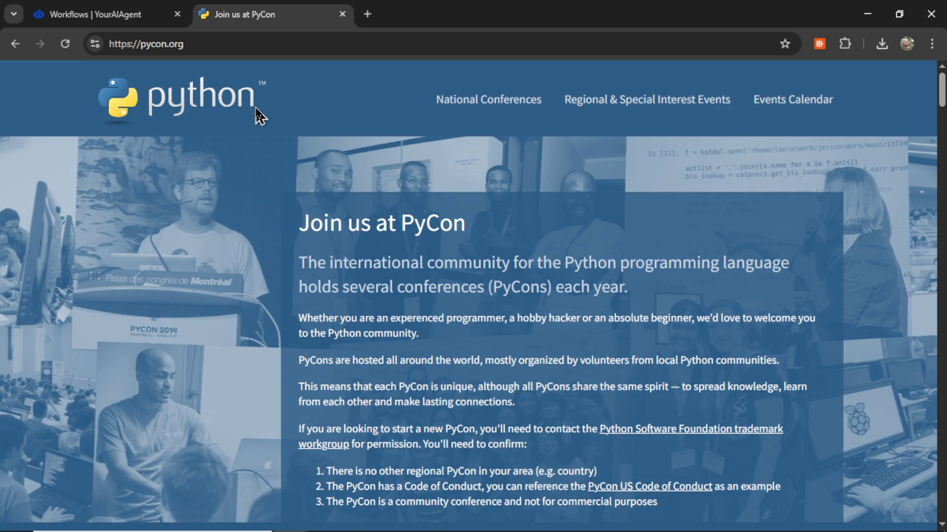
key("ctrl+shift+Tab")
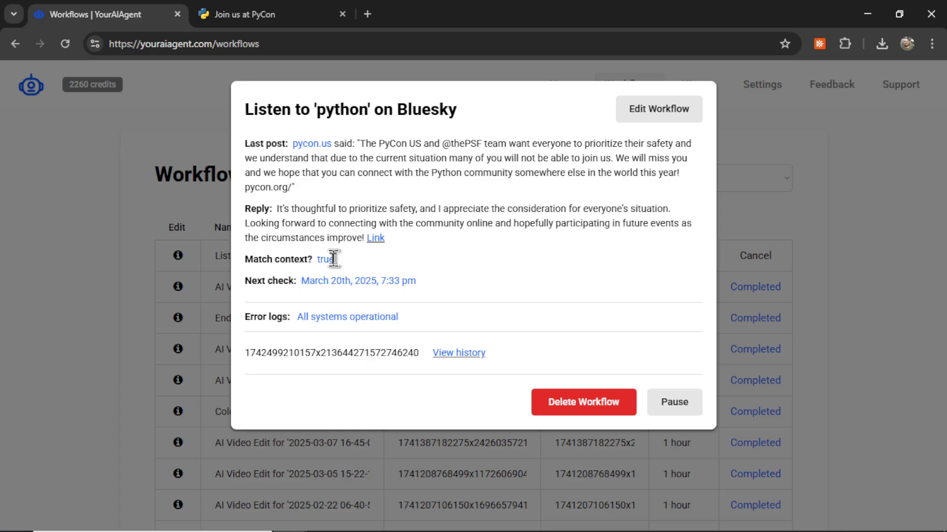
left_click_drag(338, 260, 313, 260)
left_click(279, 210)
left_click_drag(277, 209, 414, 210)
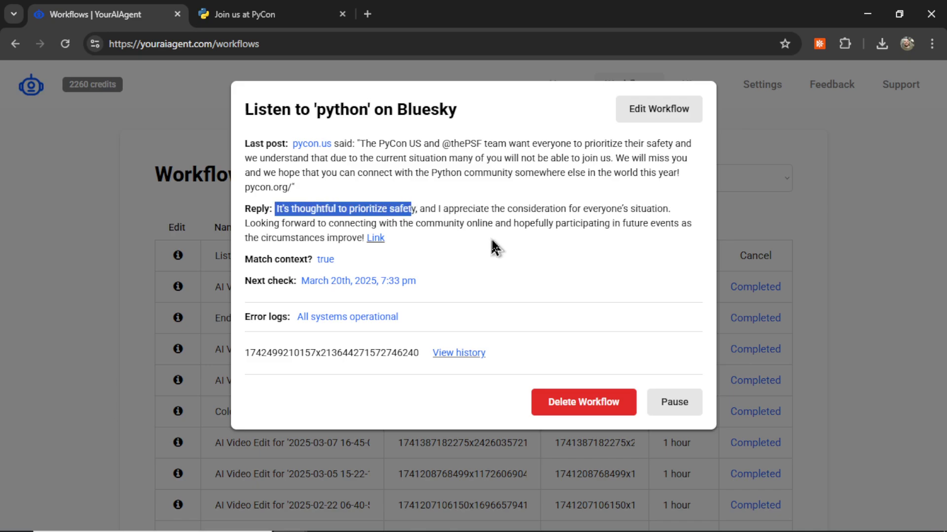
left_click(516, 251)
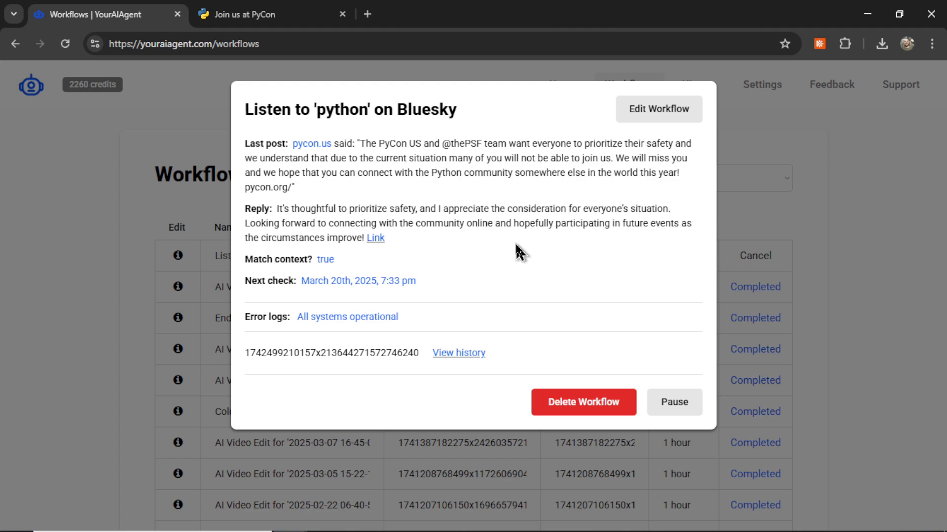
left_click(375, 238)
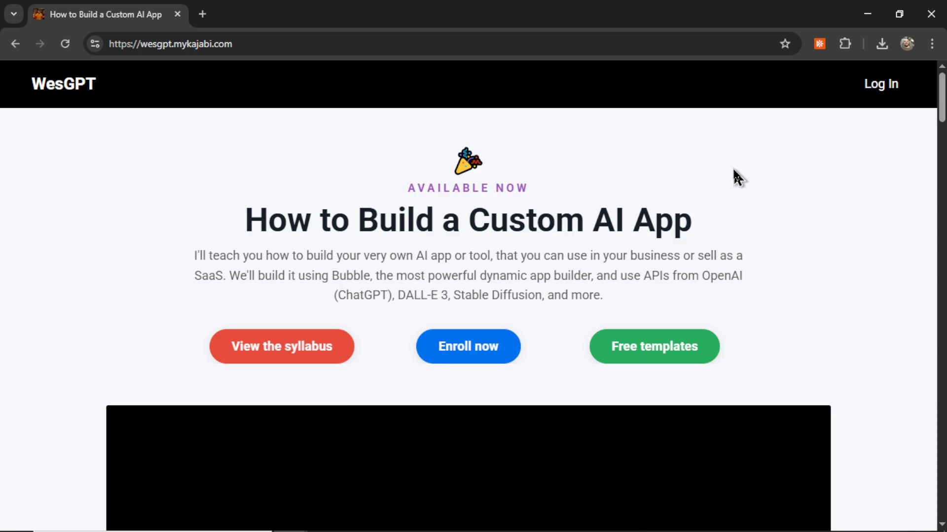
Highlight the 'How to Build a Custom AI App' course title on the WesGPT page
left_click_drag(245, 221, 690, 225)
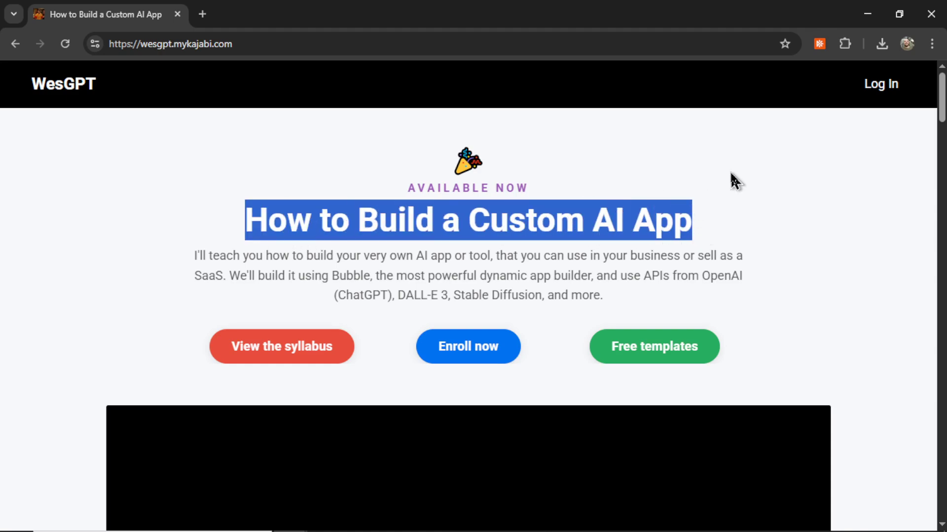